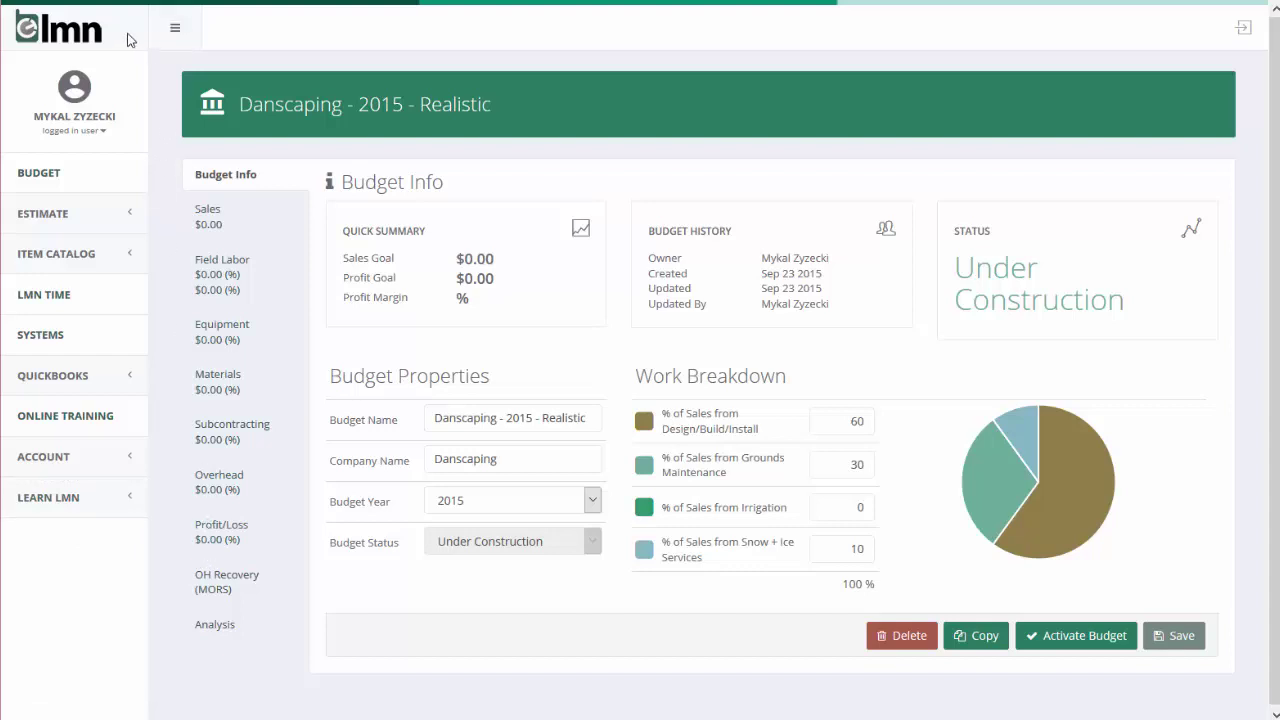
# Collapse the main navigation sidebar to widen the budget page
pyautogui.click(175, 30)
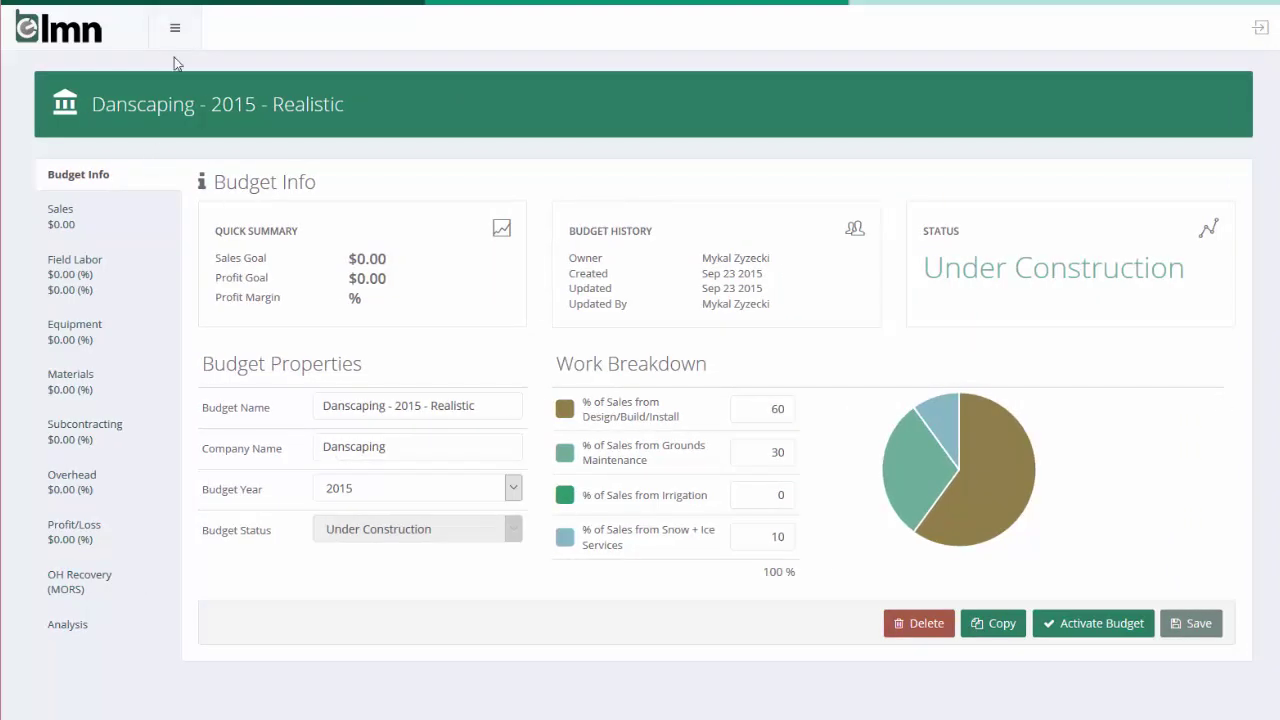
pyautogui.click(177, 33)
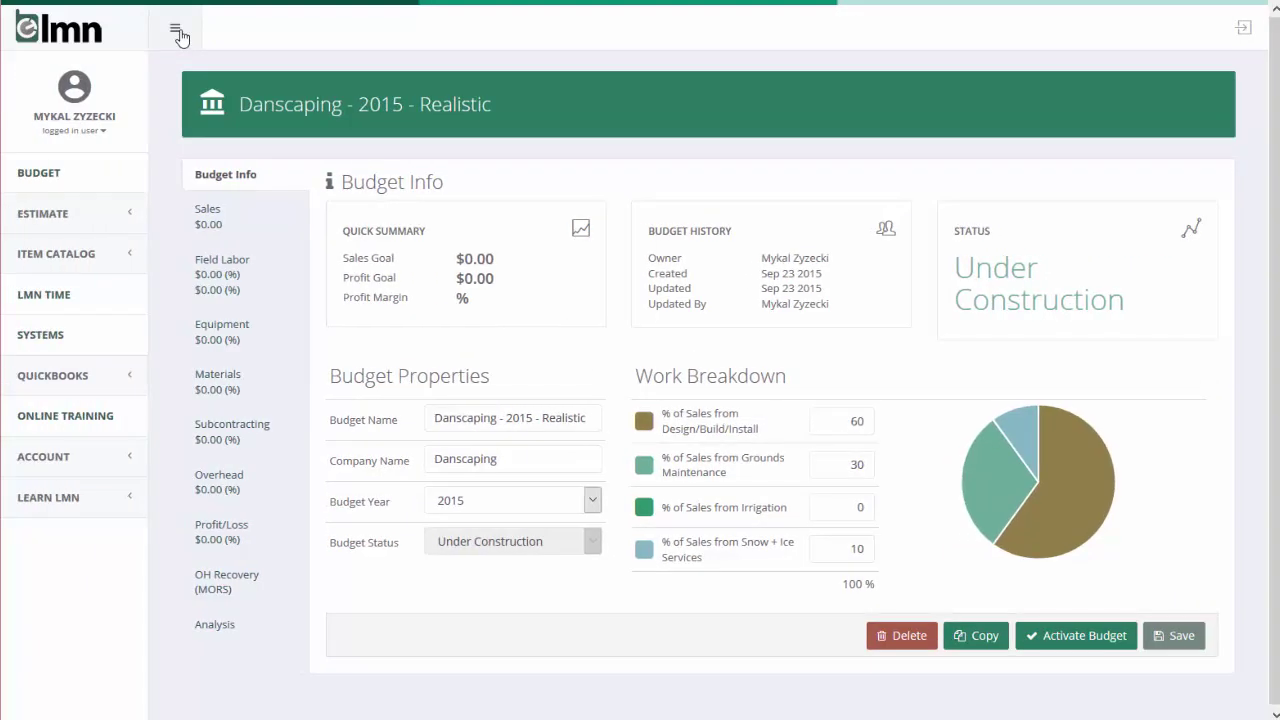
pyautogui.click(177, 33)
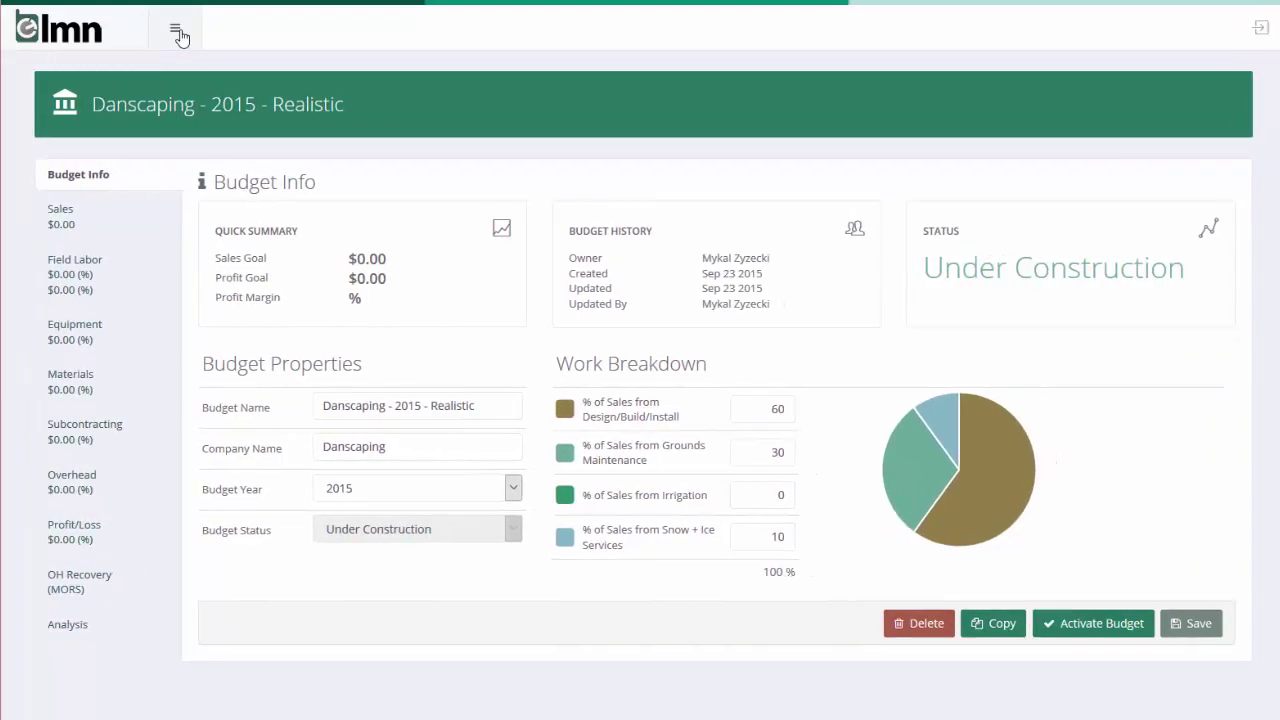
pyautogui.click(177, 33)
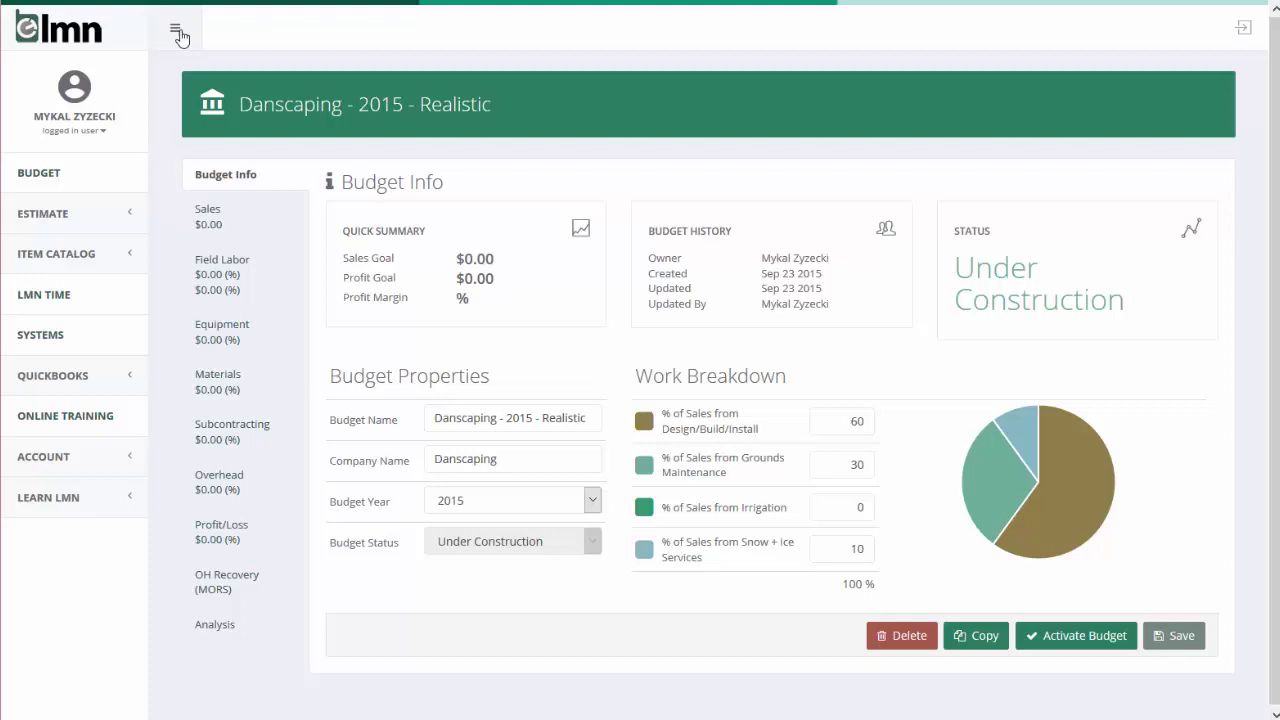
pyautogui.click(177, 33)
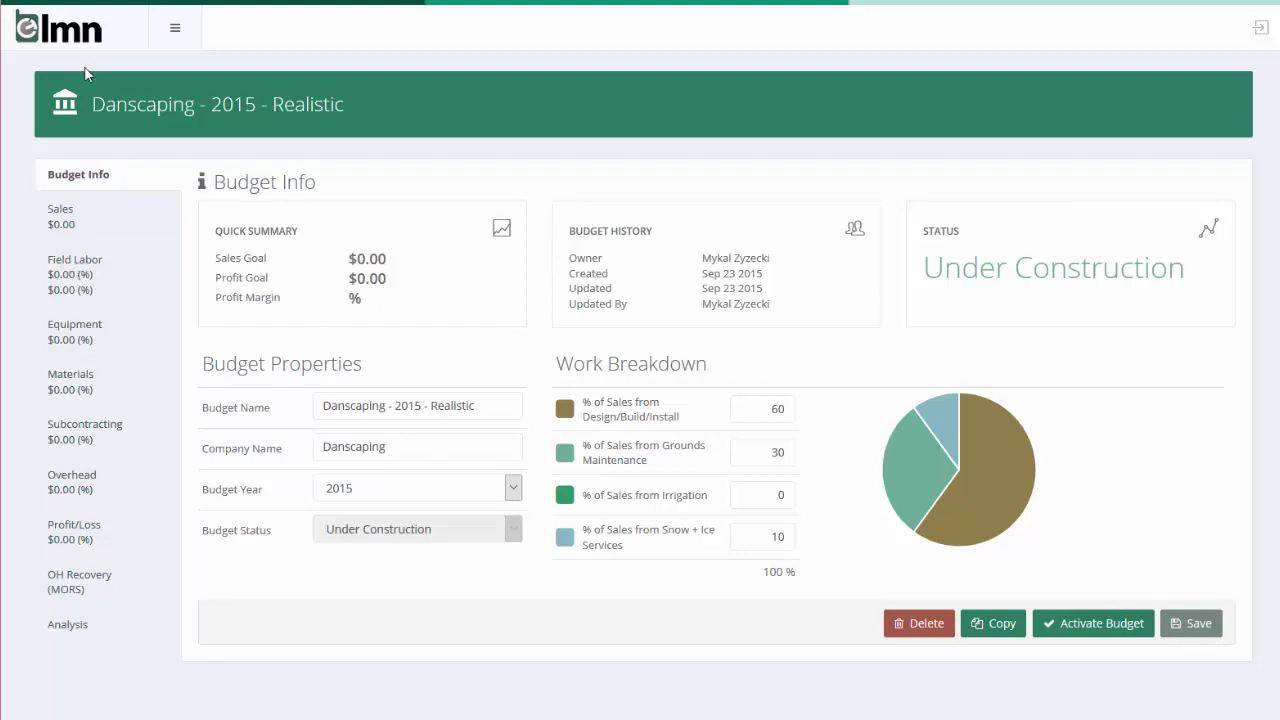
pyautogui.click(175, 28)
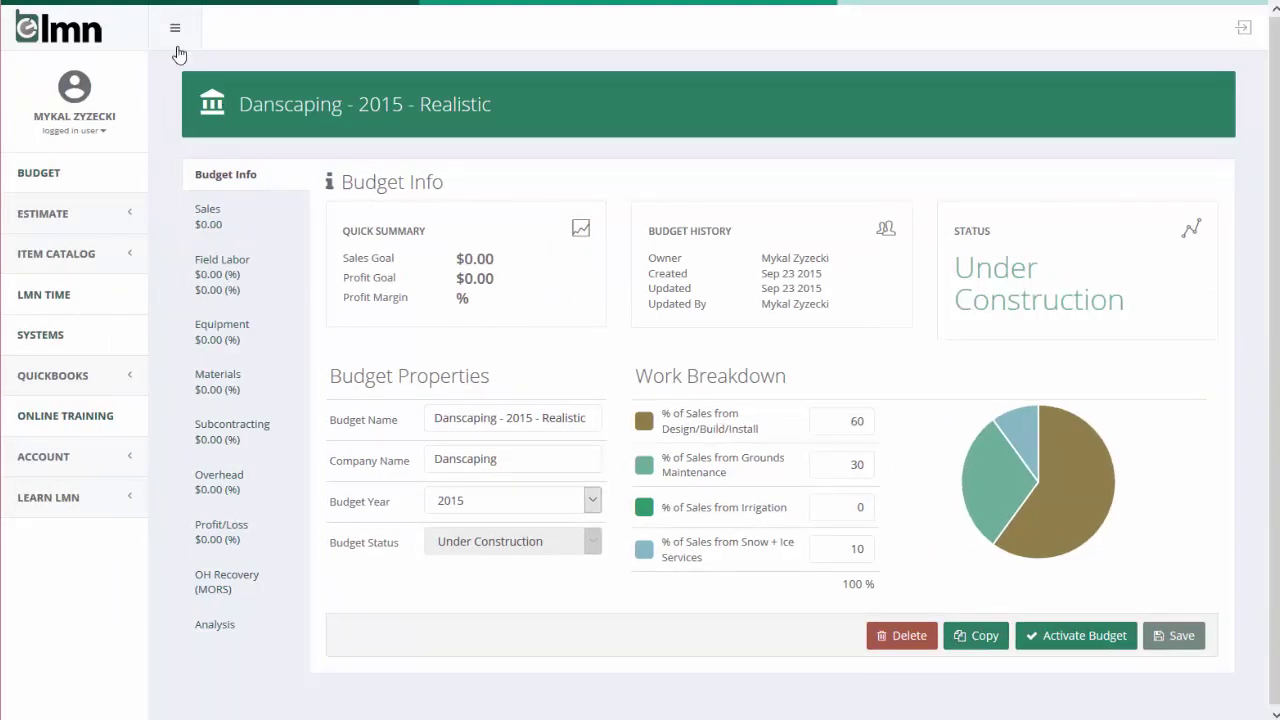
pyautogui.click(174, 33)
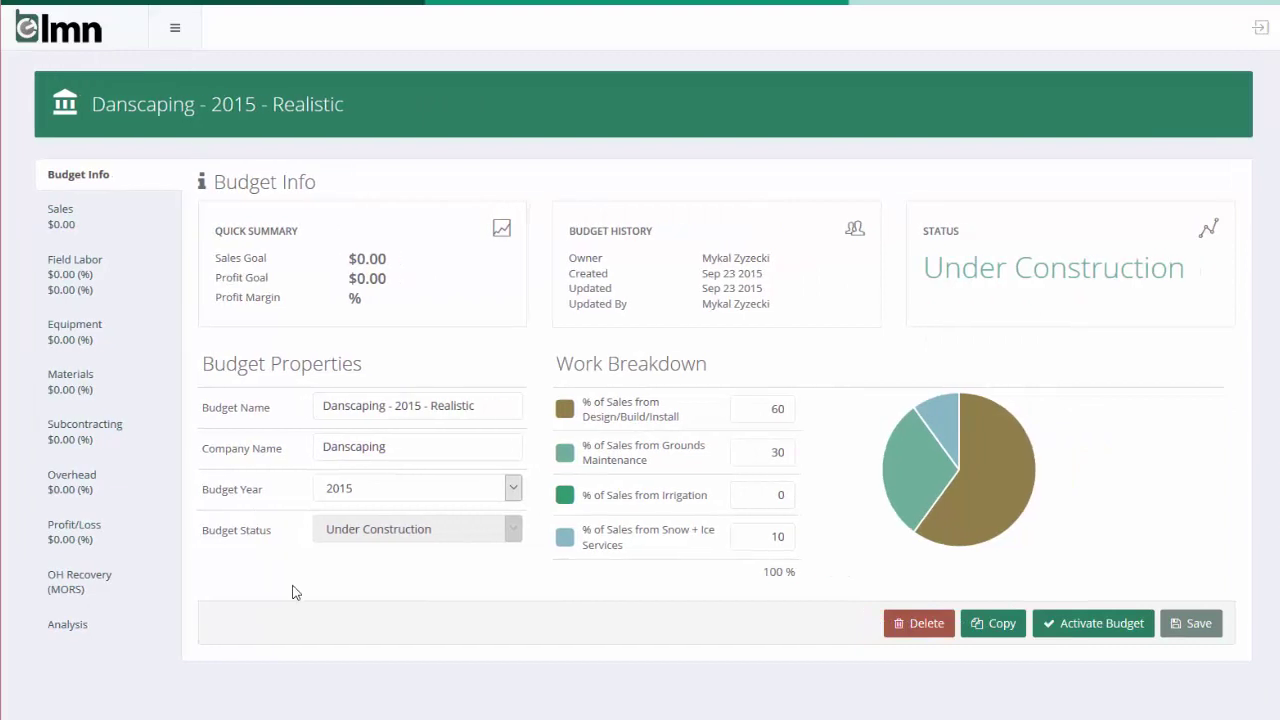
# Add a row to the Sales budget with an account ID and the division "Sales - Landscape Construction"
pyautogui.click(65, 228)
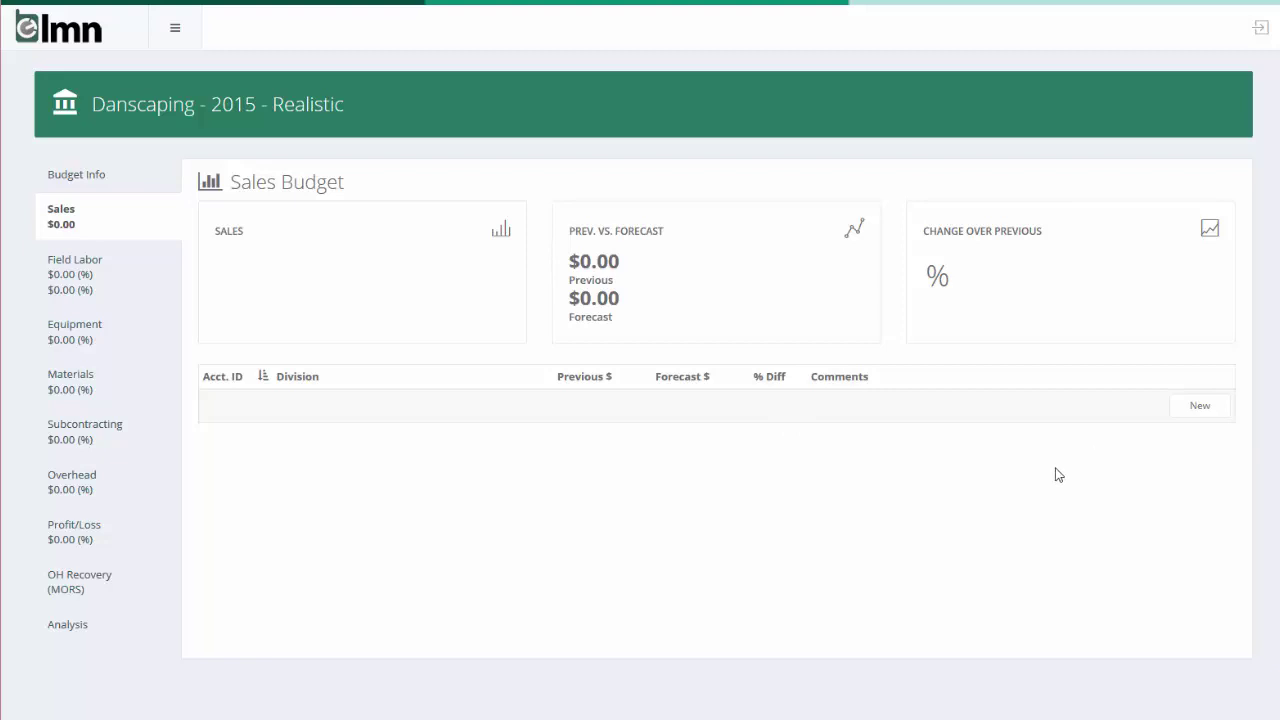
pyautogui.click(1195, 406)
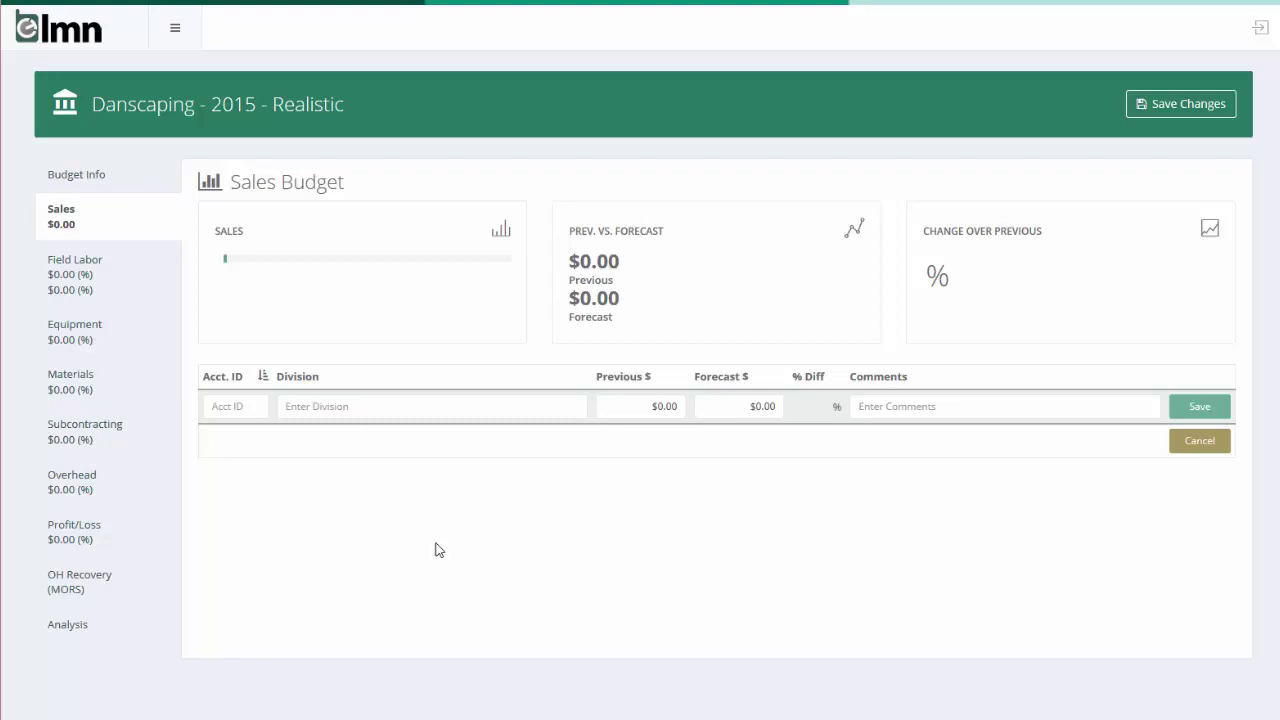
pyautogui.write('40000')
pyautogui.press('Tab')
pyautogui.write('Sales - Landscape Construction')
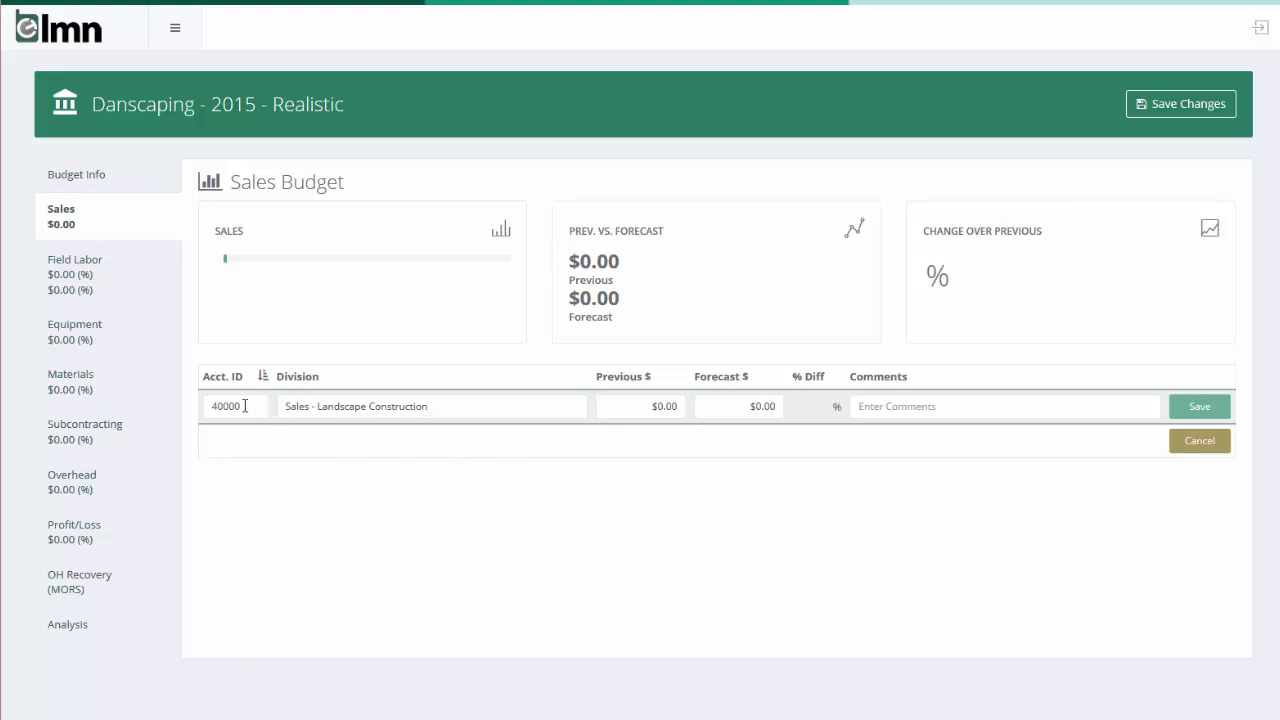
# Clear the new row's account ID and change its division name to "Sales - Construction"
pyautogui.click(244, 405)
pyautogui.doubleClick(229, 401)
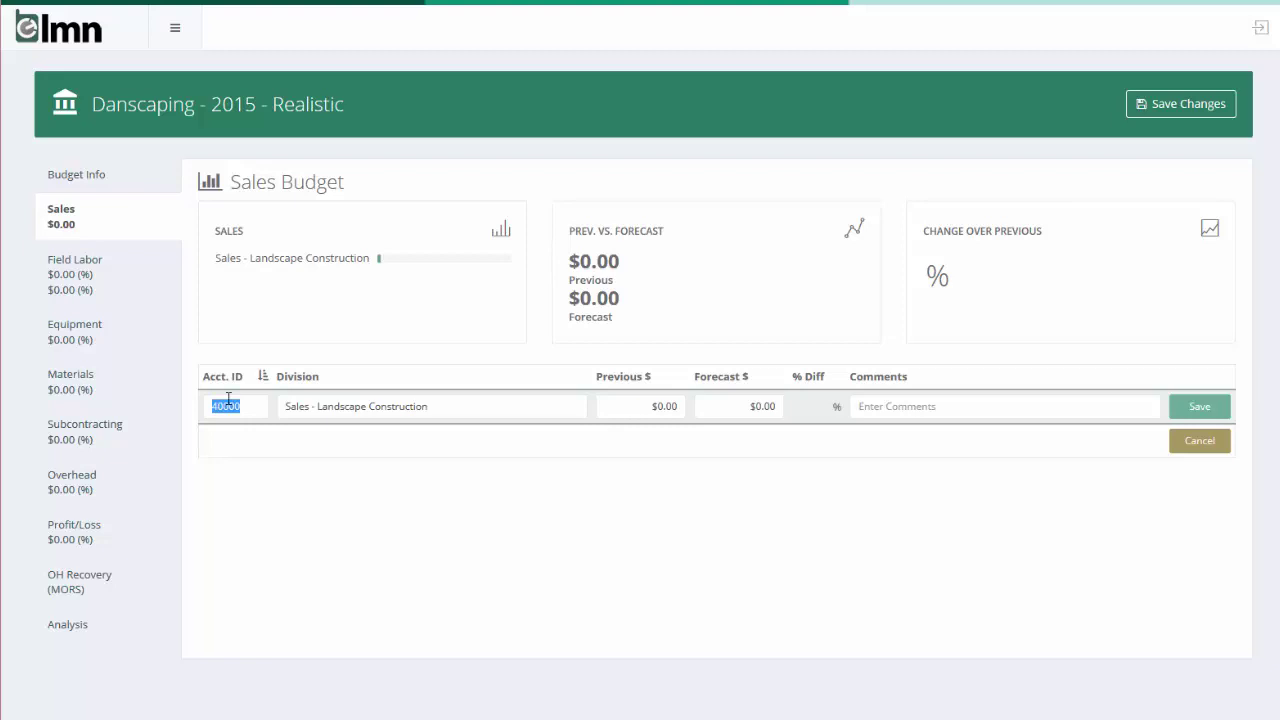
pyautogui.press('BackSpace')
pyautogui.click(463, 413)
pyautogui.moveTo(466, 403); pyautogui.dragTo(221, 436)
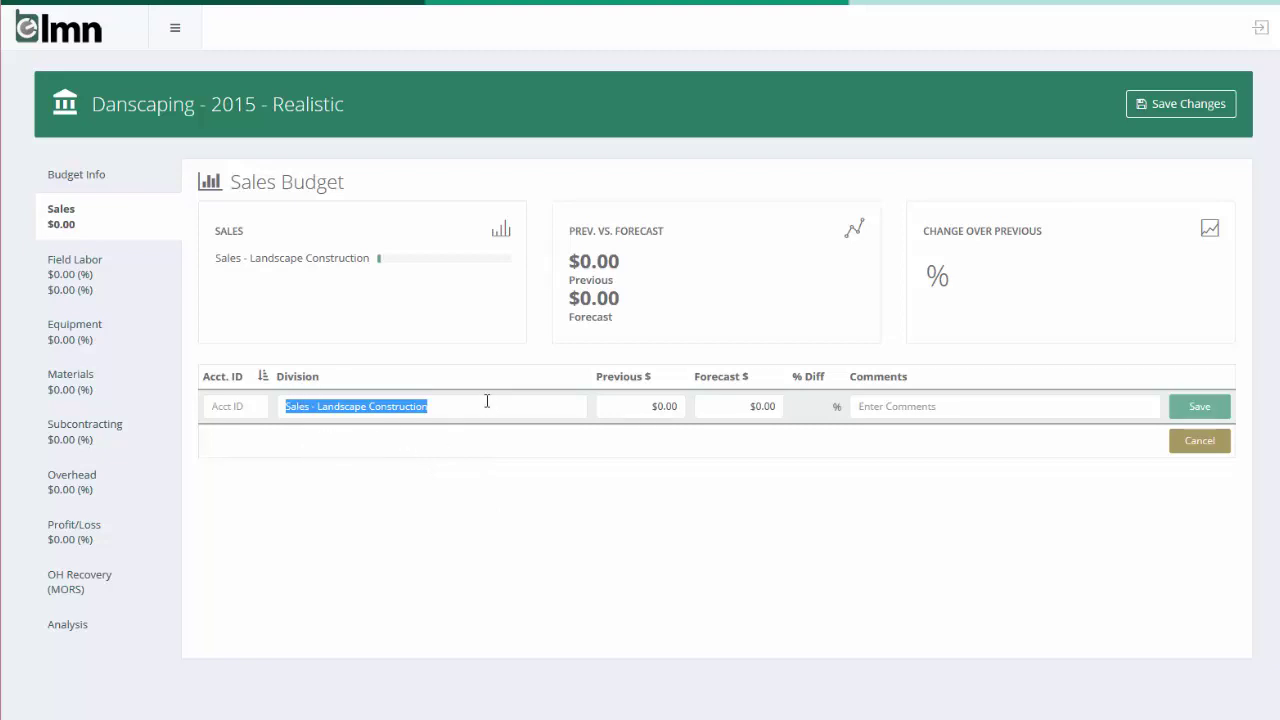
pyautogui.write('Sales')
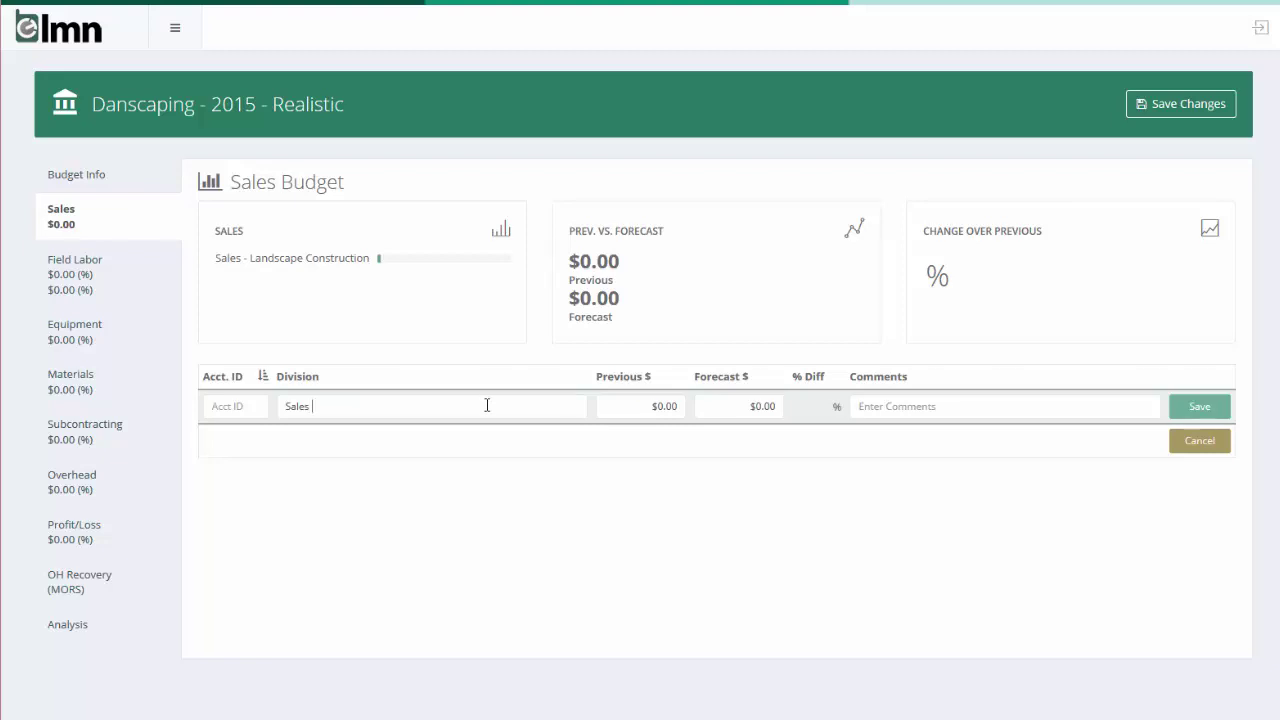
pyautogui.write('- Construction')
# Set the Sales - Construction row's previous sales to $750,000 and forecast to $900,000, and save the row
pyautogui.click(684, 408)
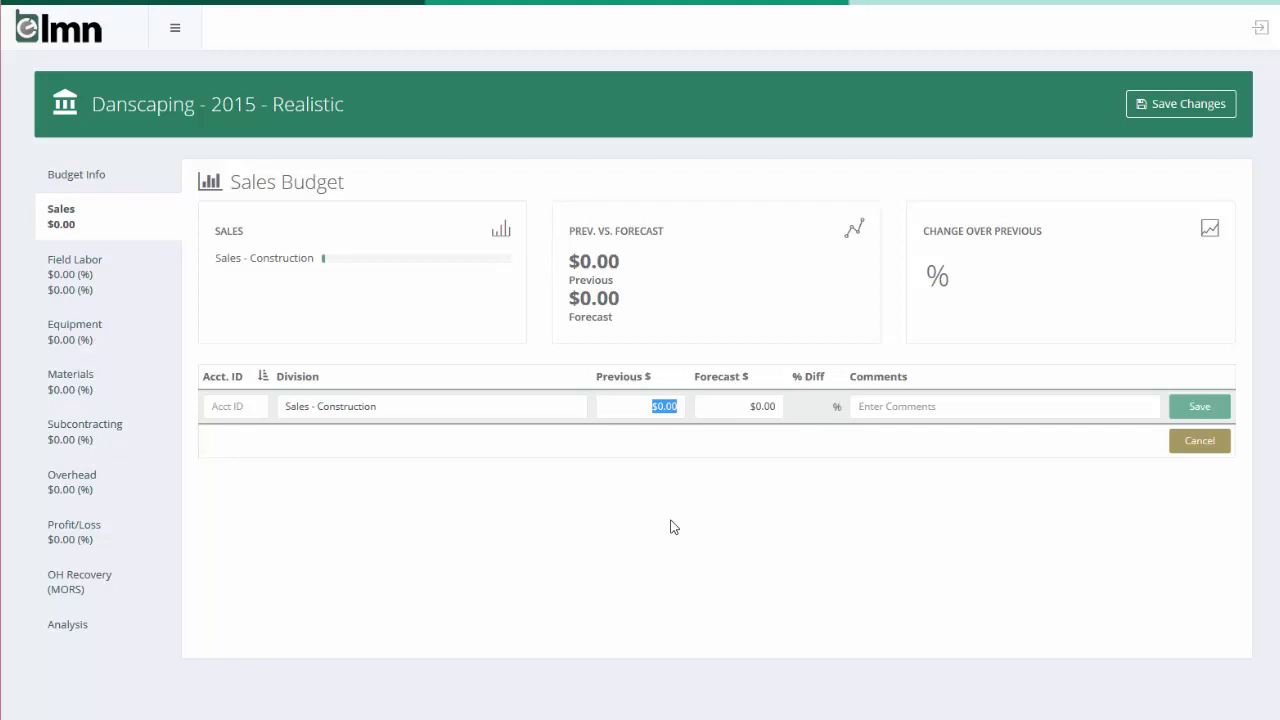
pyautogui.write('750000')
pyautogui.click(757, 408)
pyautogui.moveTo(739, 406); pyautogui.dragTo(870, 390)
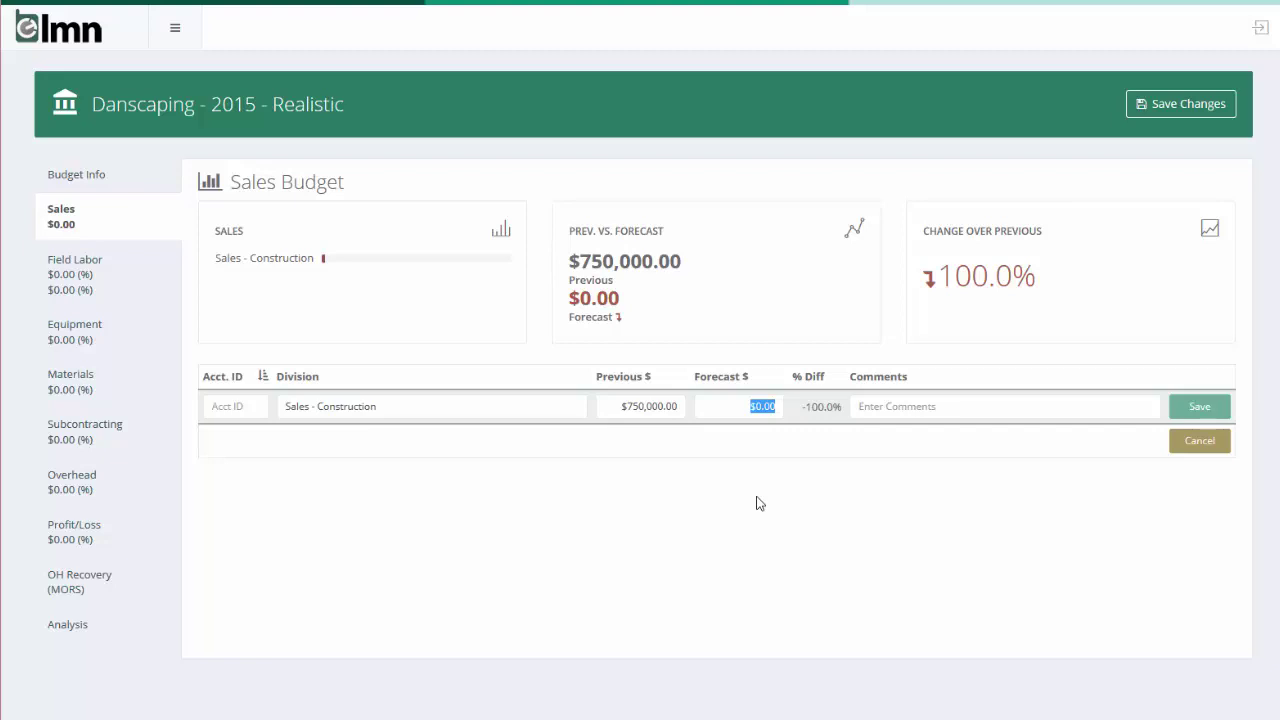
pyautogui.write('900000')
pyautogui.press('Tab')
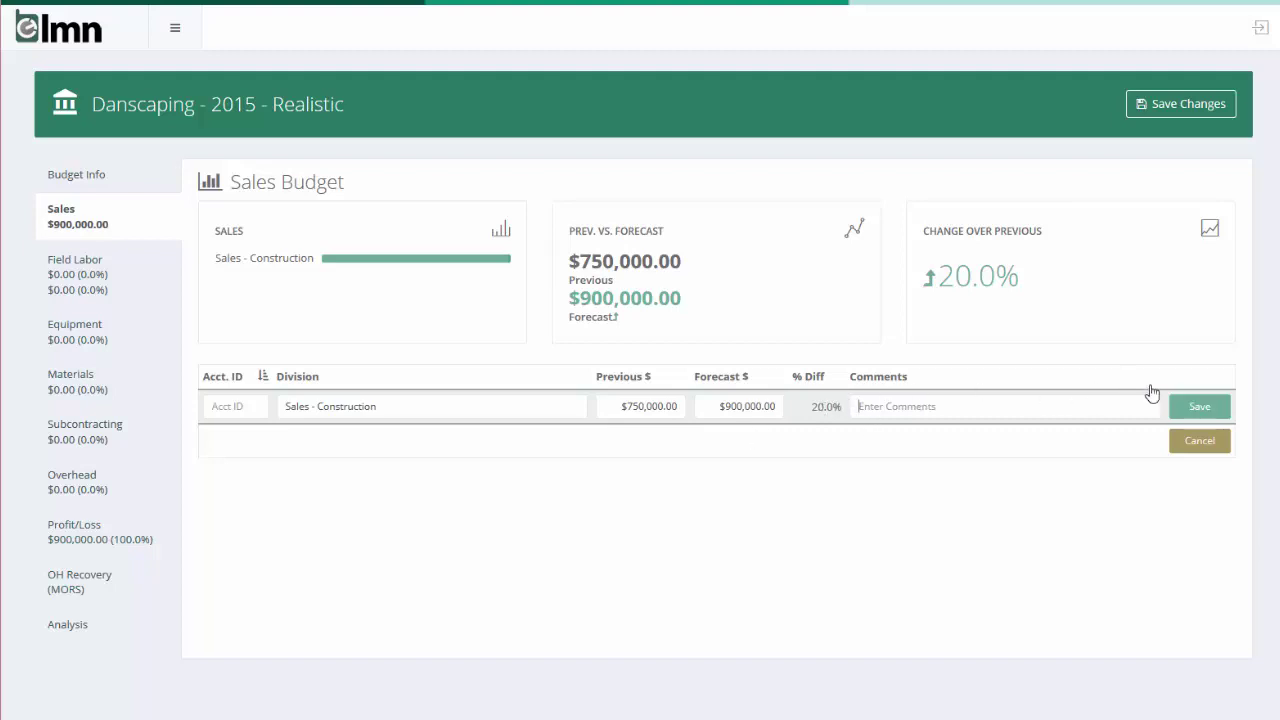
pyautogui.click(1197, 405)
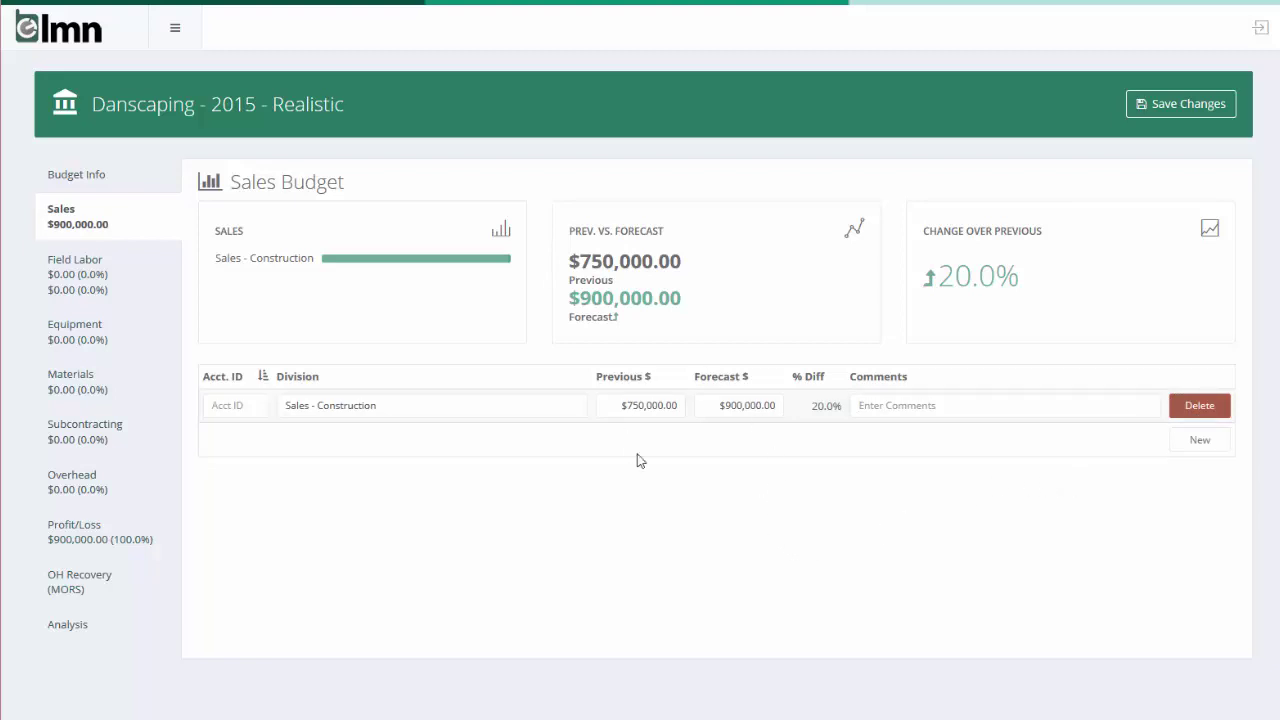
# Start a second sales row with the division name "Sales - Maintenance"
pyautogui.click(1215, 446)
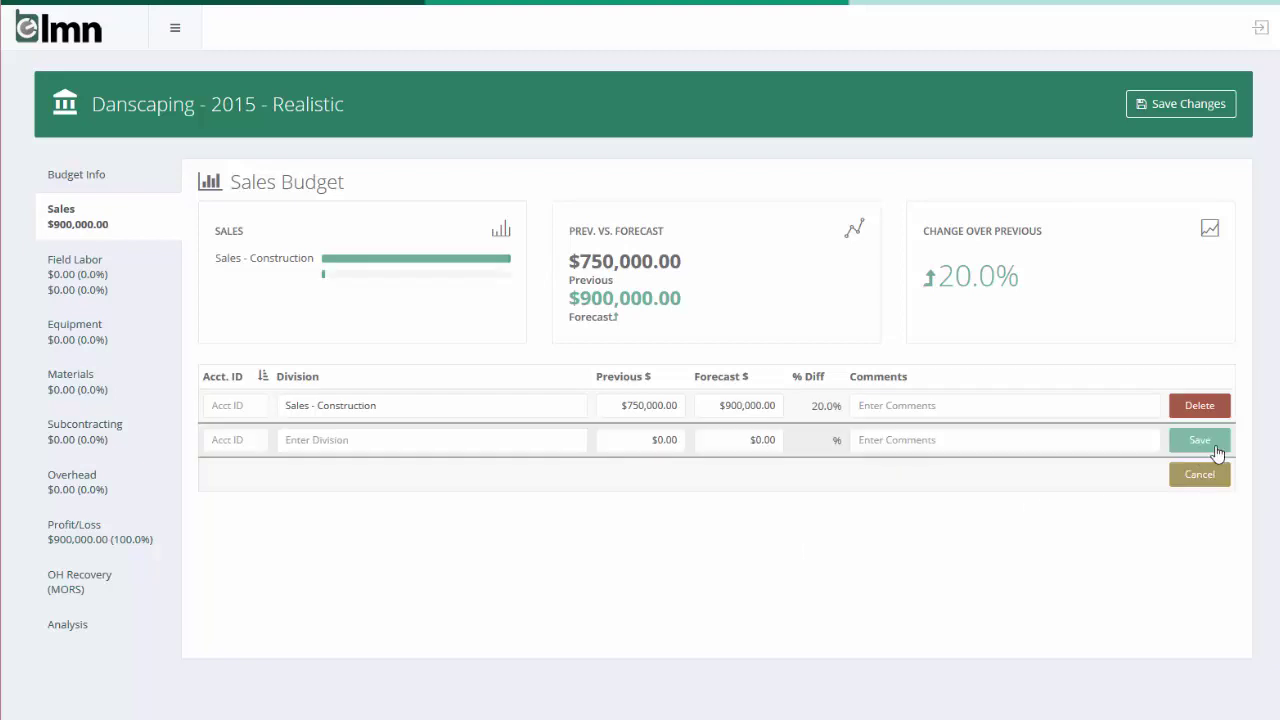
pyautogui.click(377, 440)
pyautogui.write('Sa')
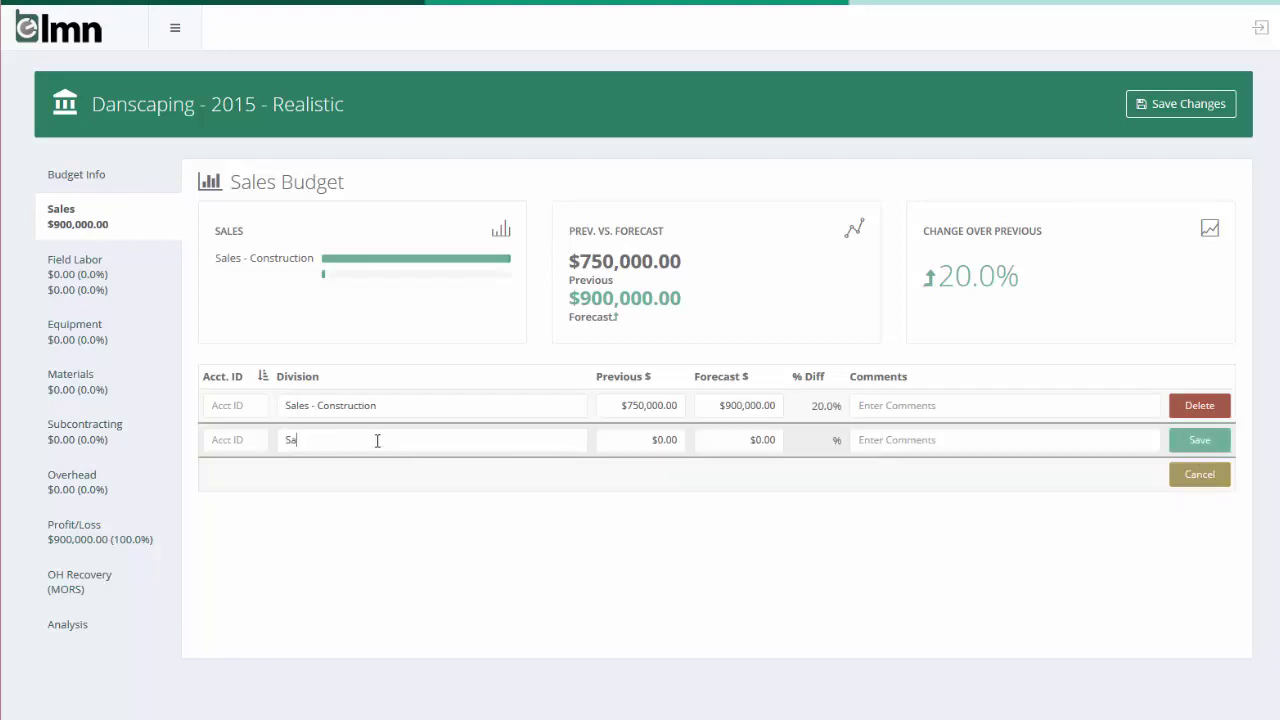
pyautogui.write('les - Maintenance')
pyautogui.press('Tab')
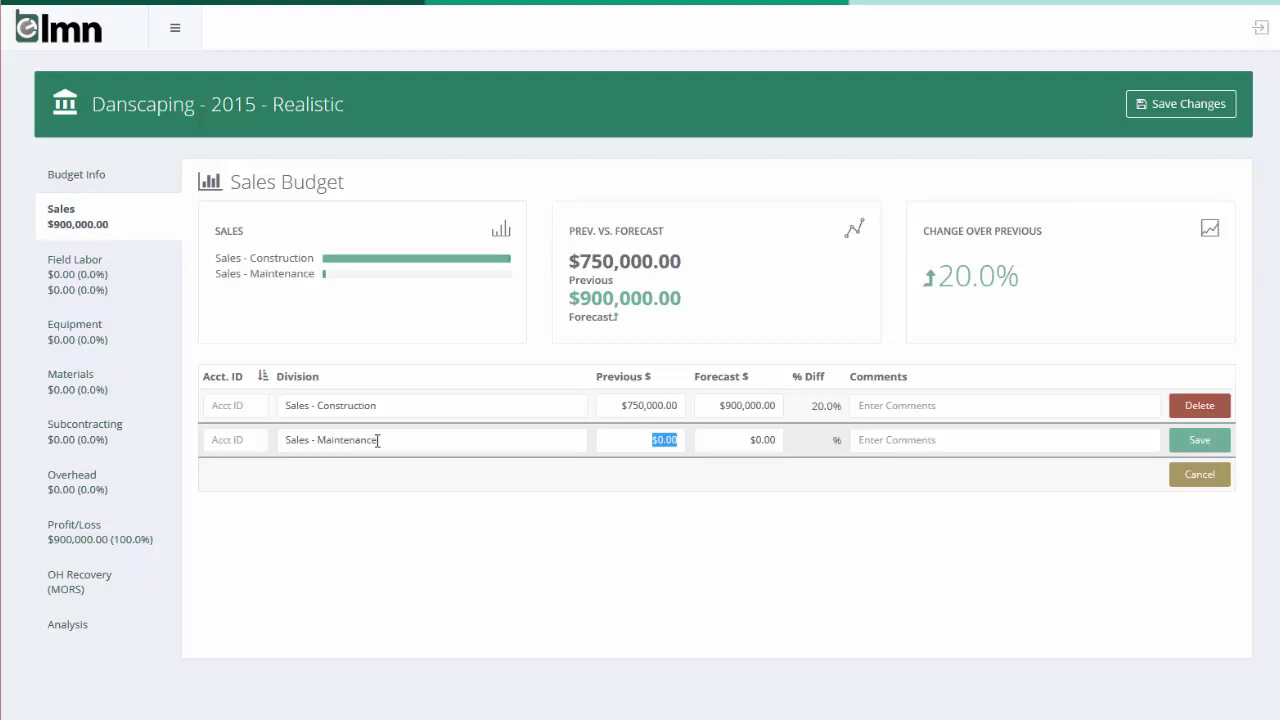
# Give the Sales - Maintenance row $250,000 previous, $350,000 forecast and the comment "Landed big prop management contract", and save it
pyautogui.write('250000')
pyautogui.press('Tab')
pyautogui.write('350000')
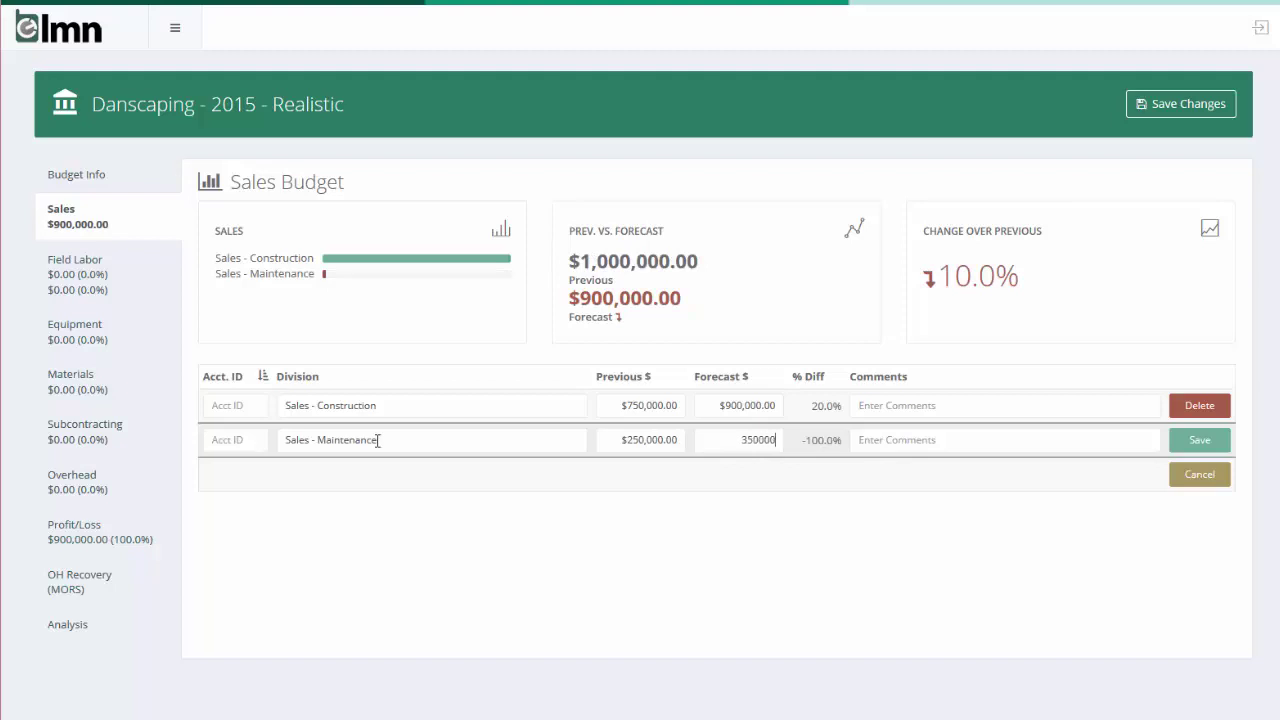
pyautogui.press('Tab')
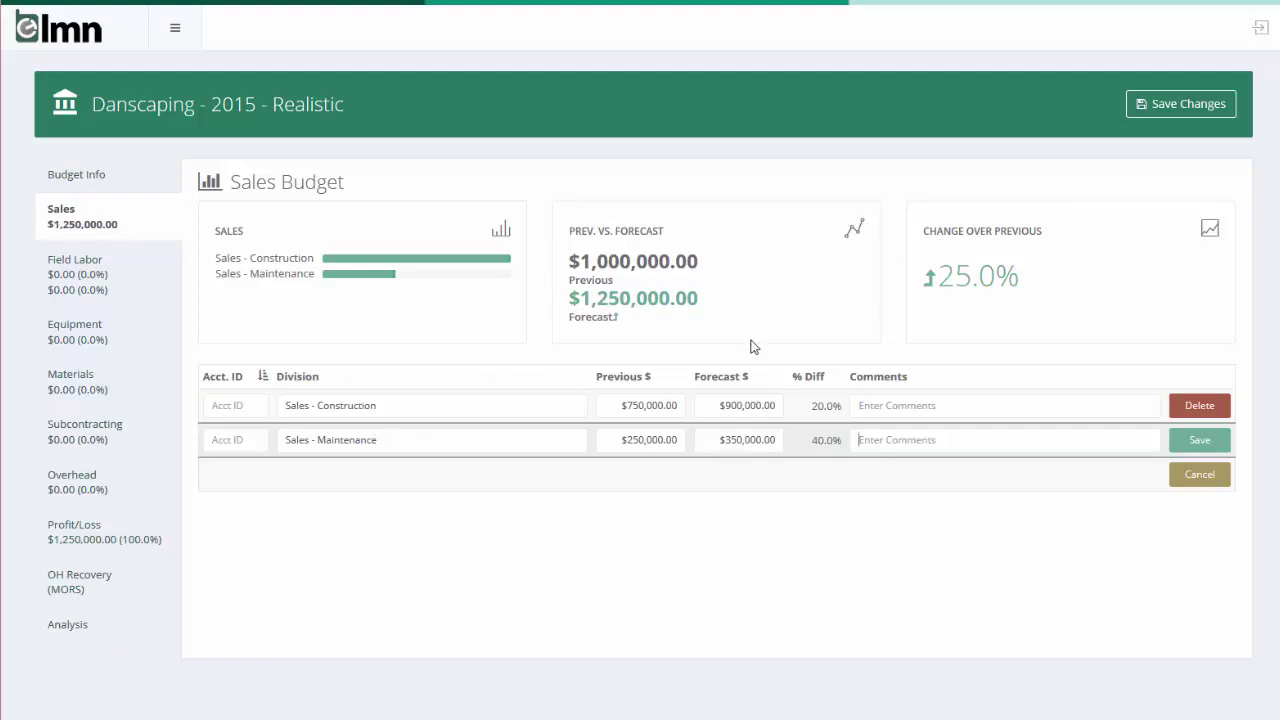
pyautogui.write('Landed big prop management contract')
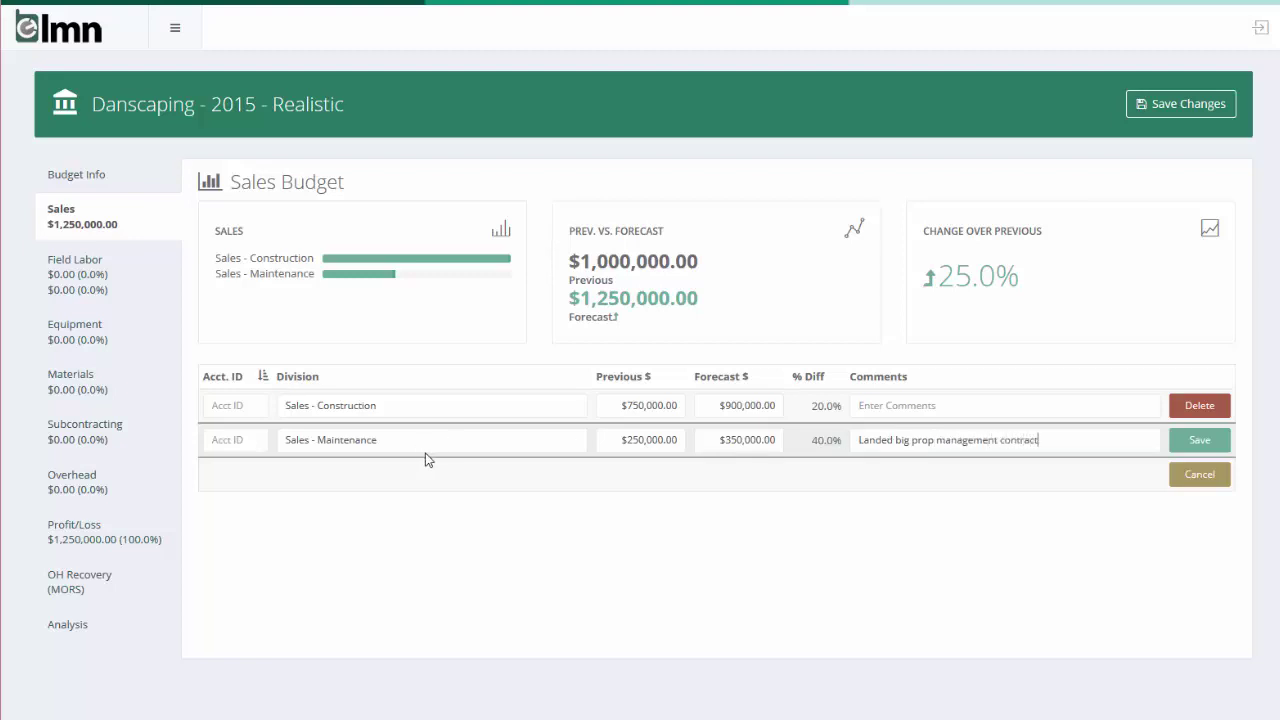
pyautogui.click(1220, 439)
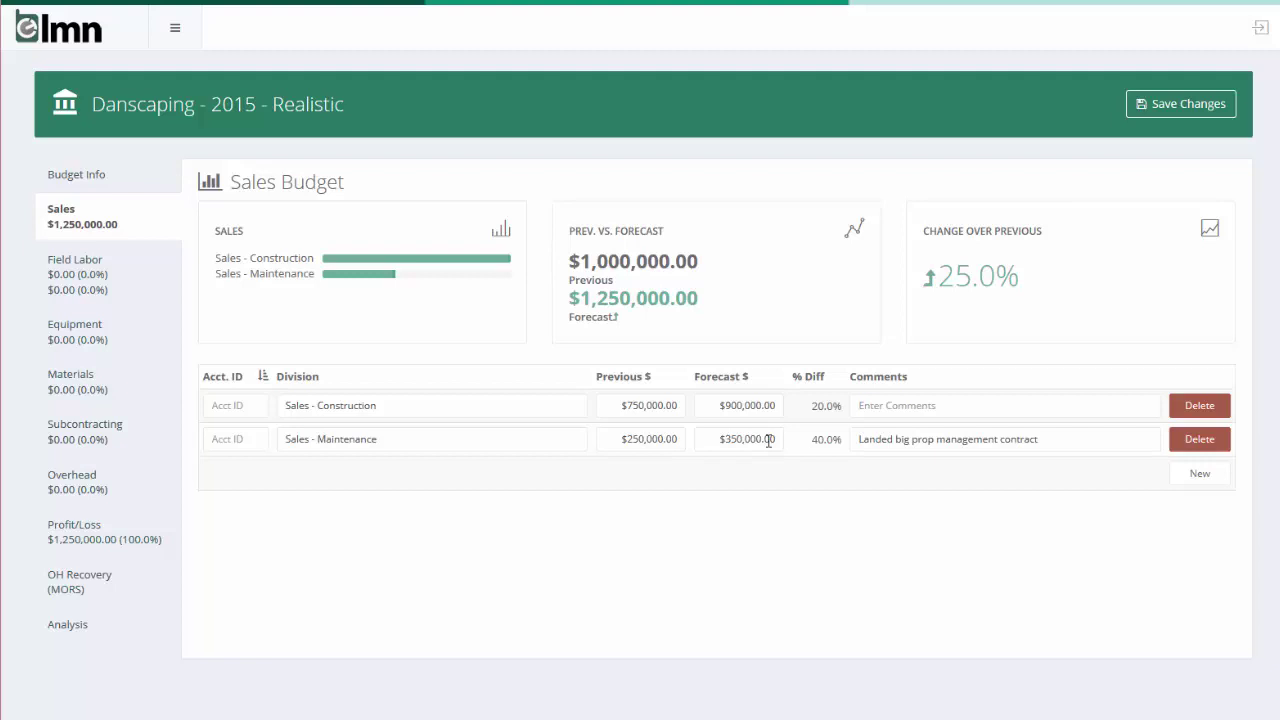
# Change the Sales - Maintenance forecast to $340,000
pyautogui.click(732, 439)
pyautogui.press('Delete')
pyautogui.write('4')
# Request deletion of the Sales - Maintenance row, cancel the removal, and save the budget changes
pyautogui.click(1193, 444)
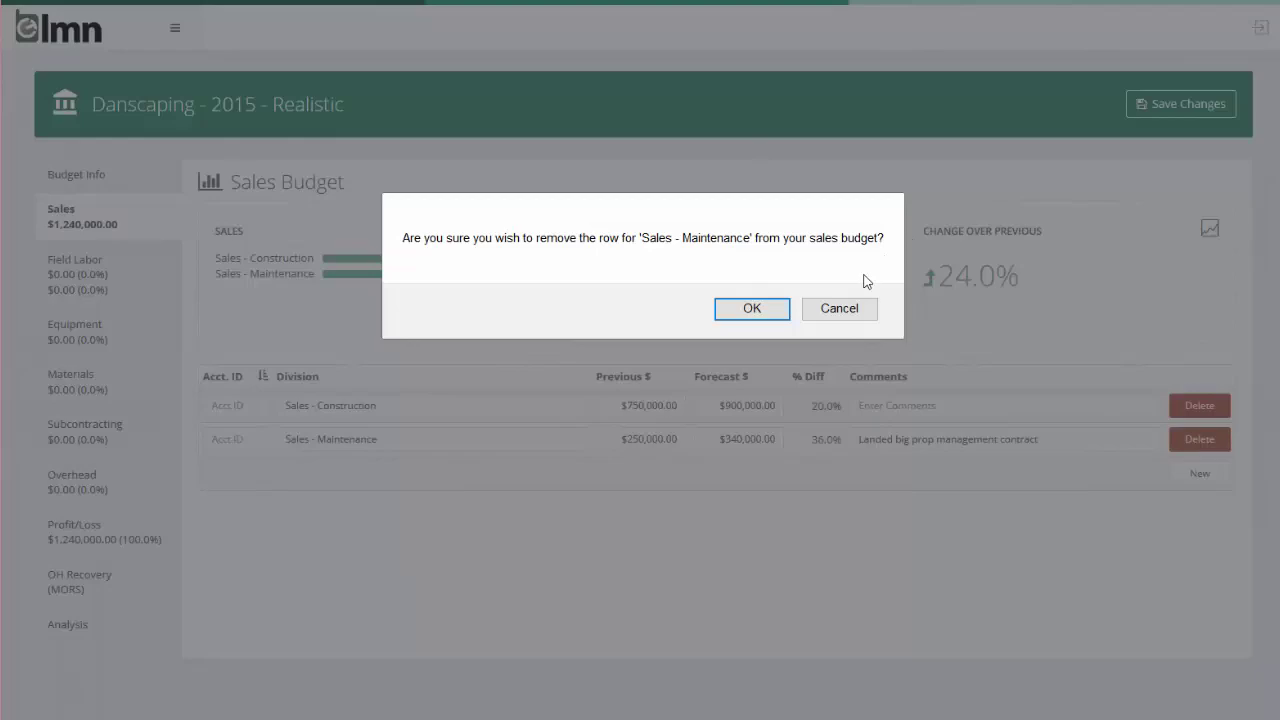
pyautogui.click(845, 318)
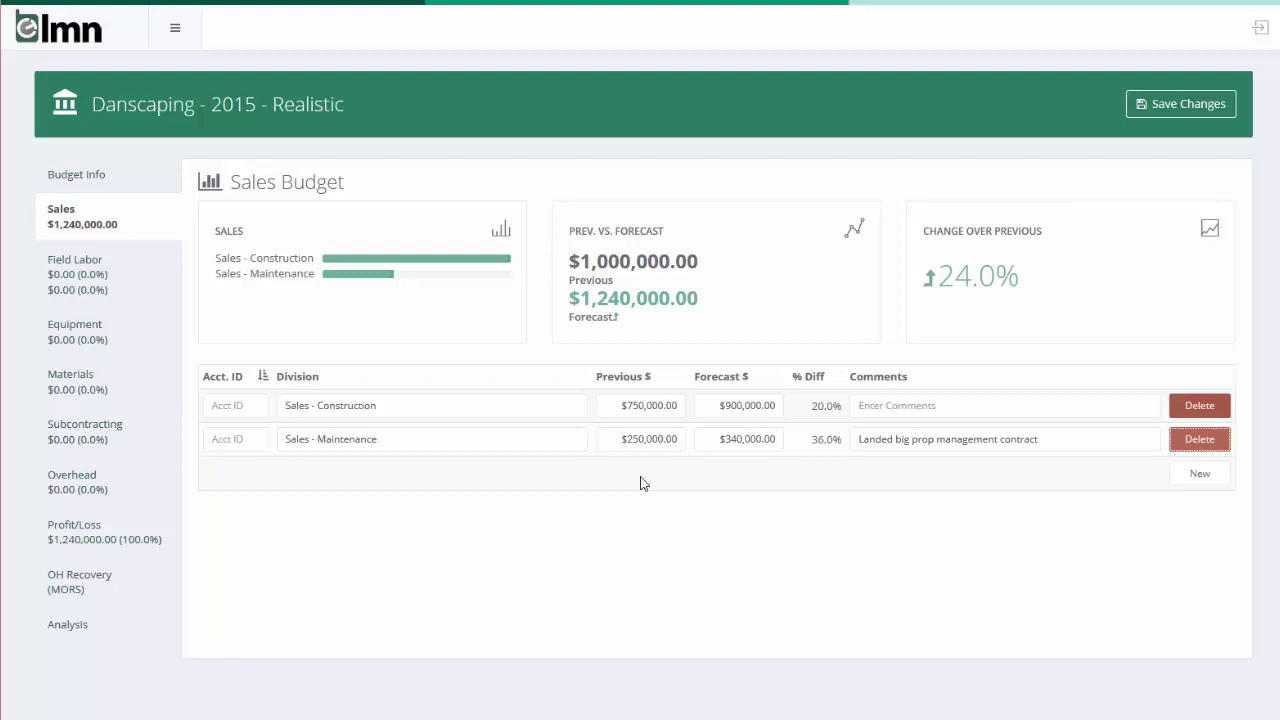
pyautogui.click(1165, 111)
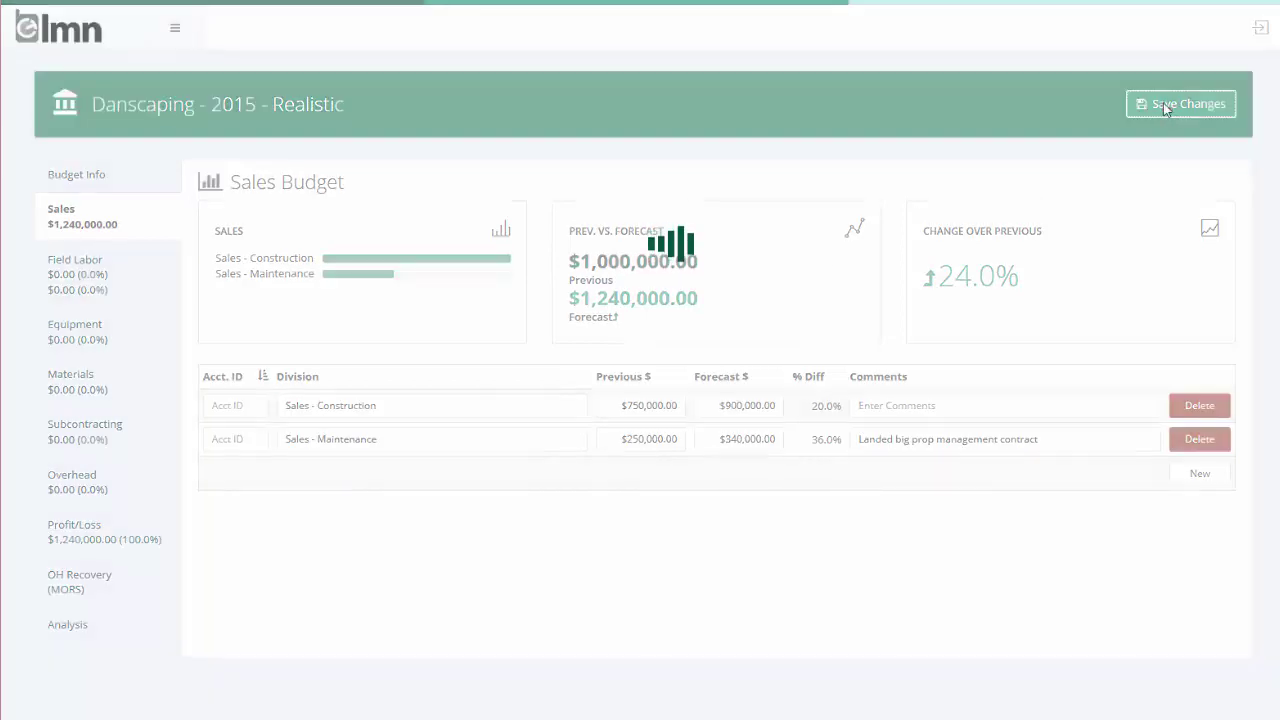